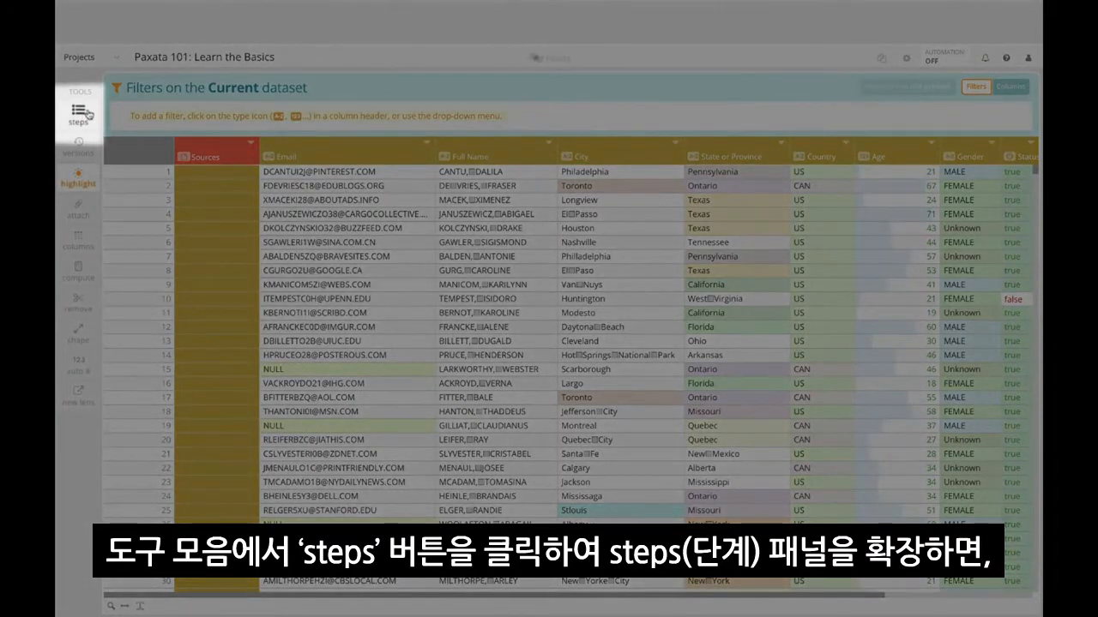
Show the project's steps and review the dataset at each one, from Start through Find + Replace on Gender.
left_click(87, 113)
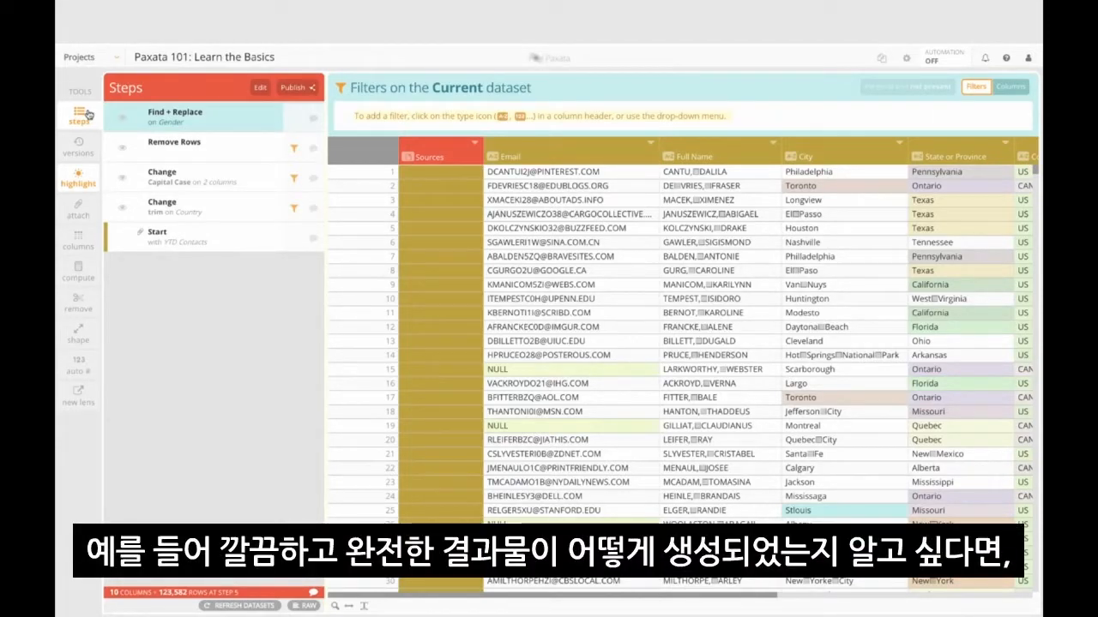
left_click(228, 244)
left_click(226, 206)
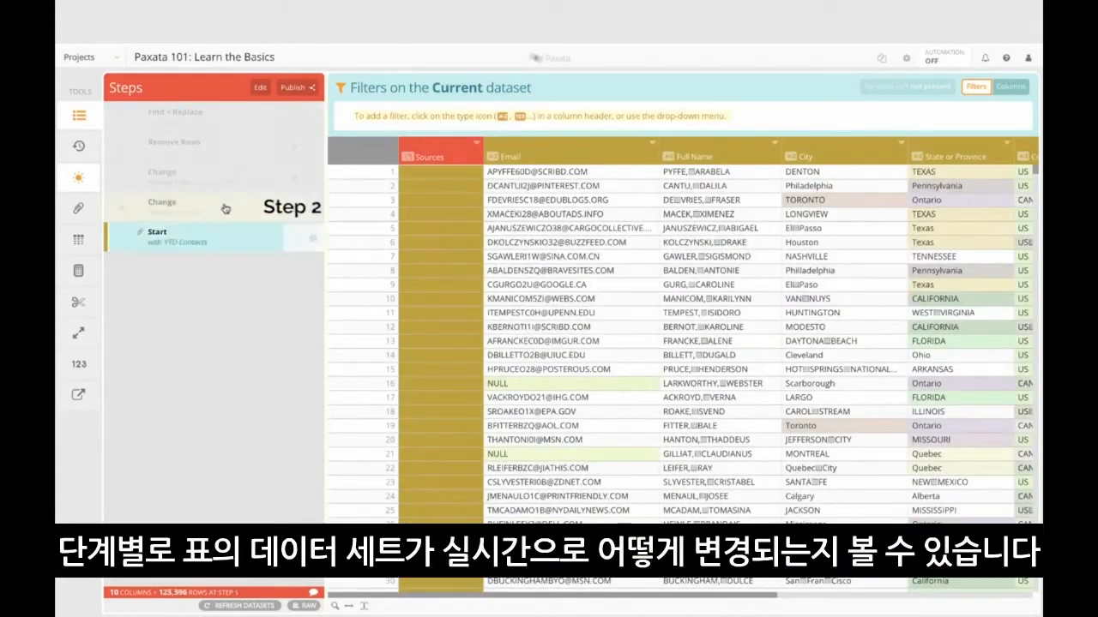
left_click(221, 173)
left_click(223, 144)
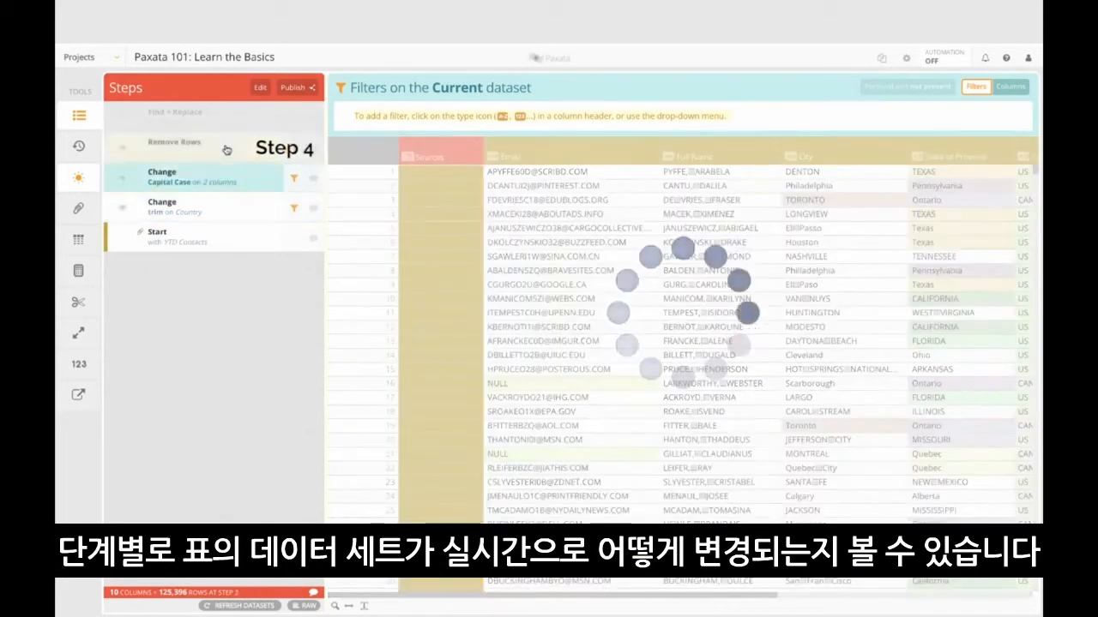
left_click(224, 117)
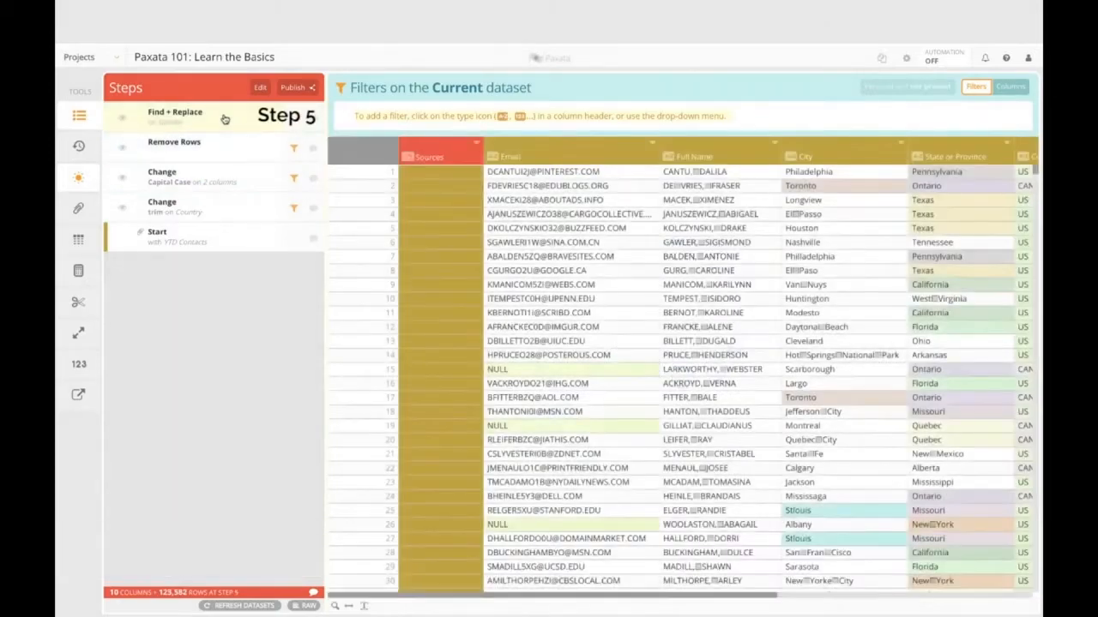
scroll(431, 371, "right", 3)
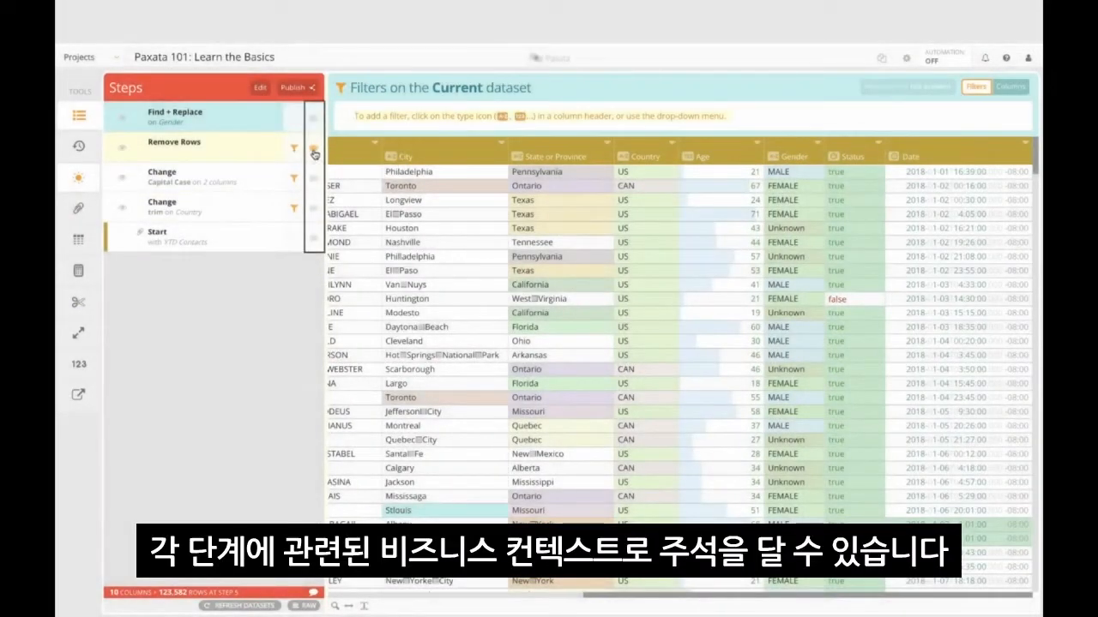
Annotate the Remove Rows step with "Removed blank Age values because downstream systems cannot import records with blanks.", save, and return to the Find + Replace step.
left_click(314, 153)
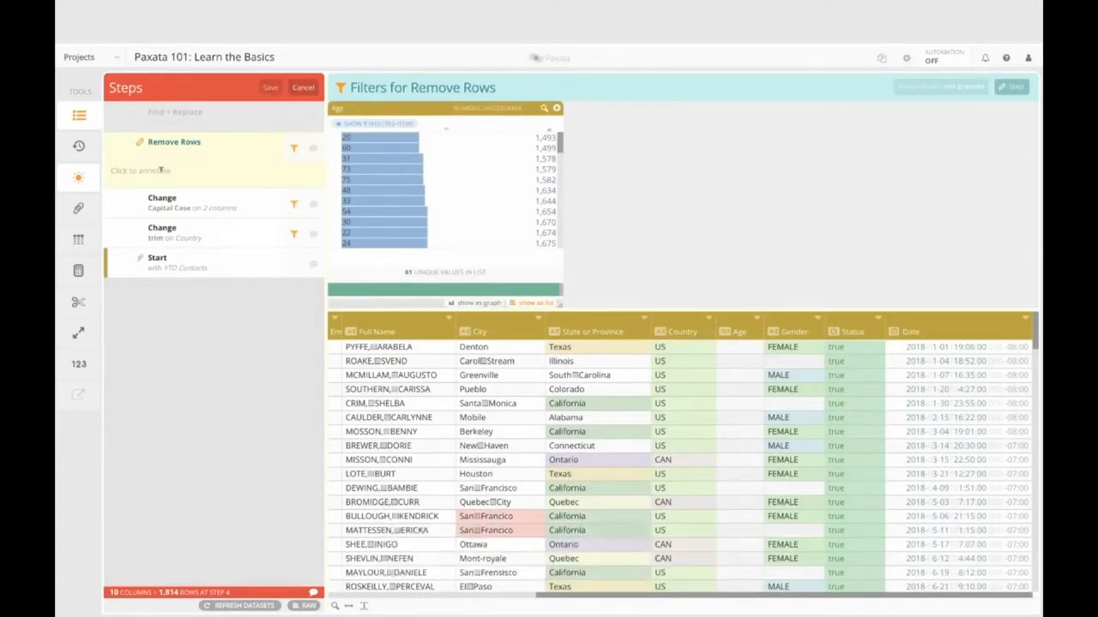
left_click(371, 124)
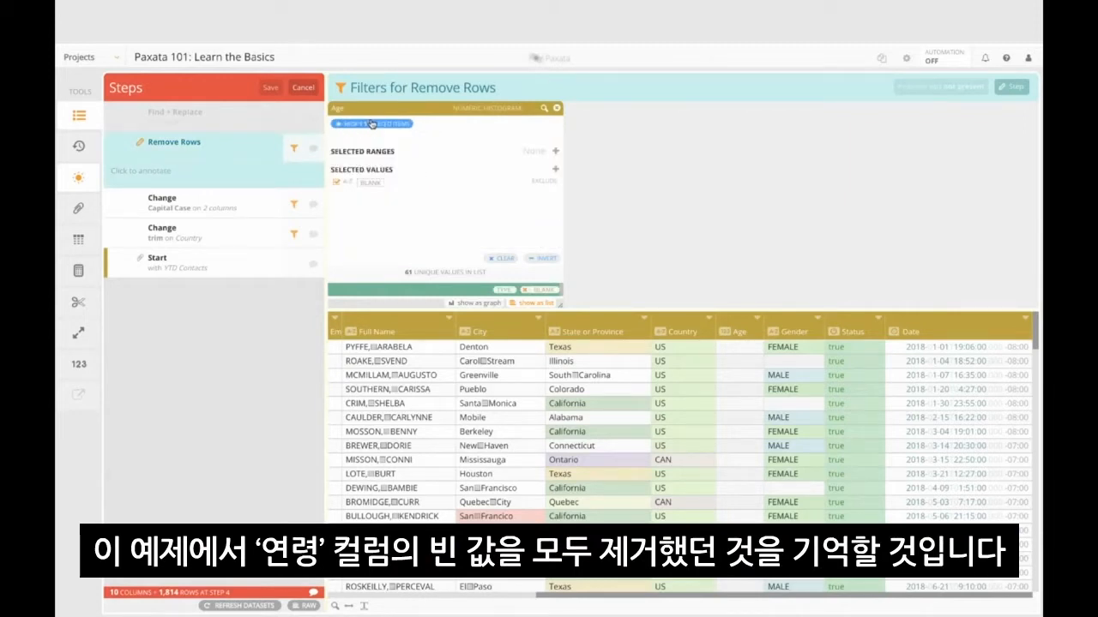
left_click(129, 170)
type("Removed blank Age values bec")
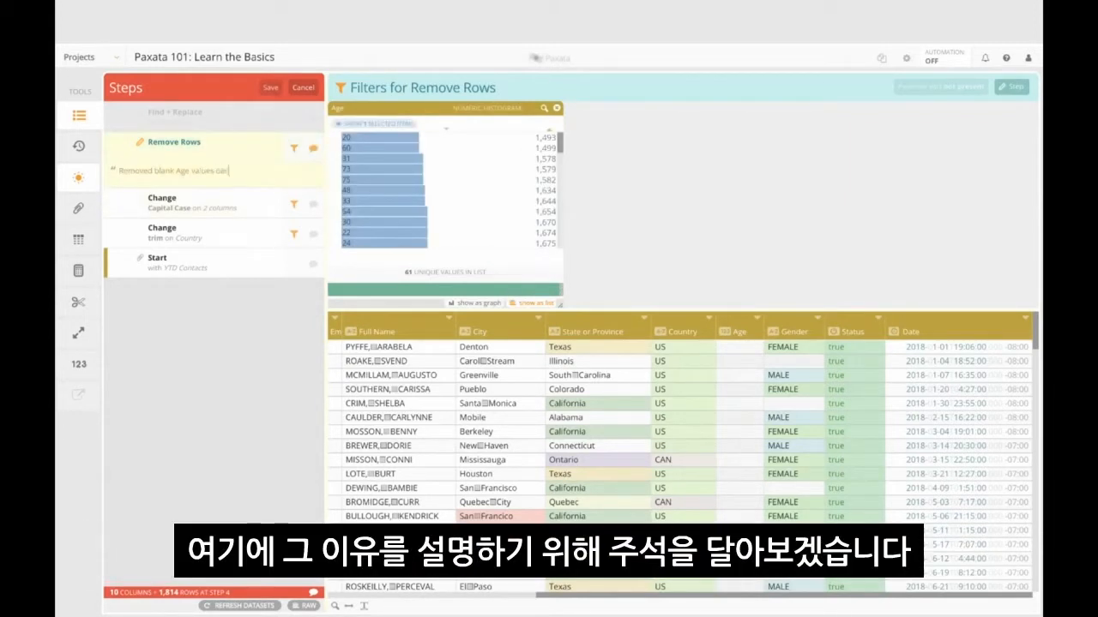
type("ause downstream systems cannot import records with blanks.")
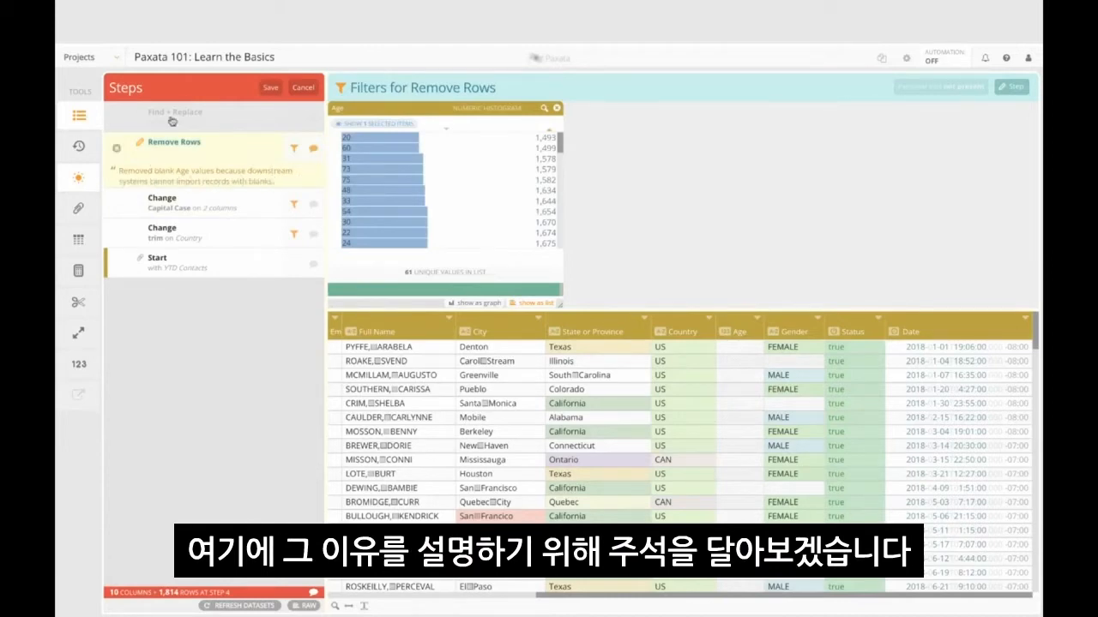
left_click(268, 89)
left_click(224, 119)
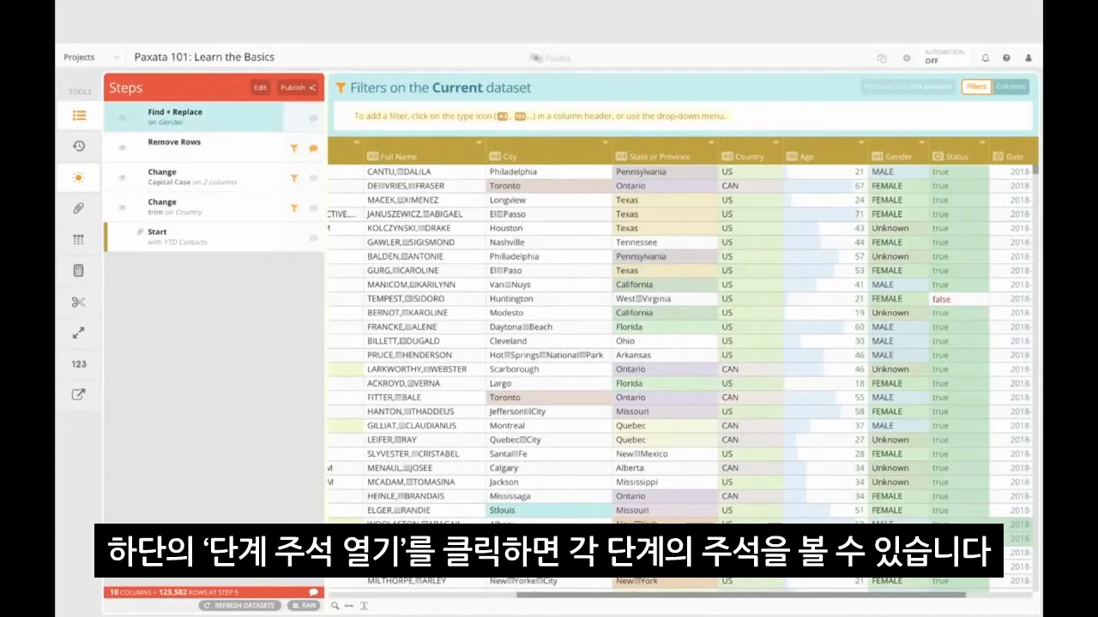
Expand the annotations of all steps to review them, and collapse them again.
left_click(313, 594)
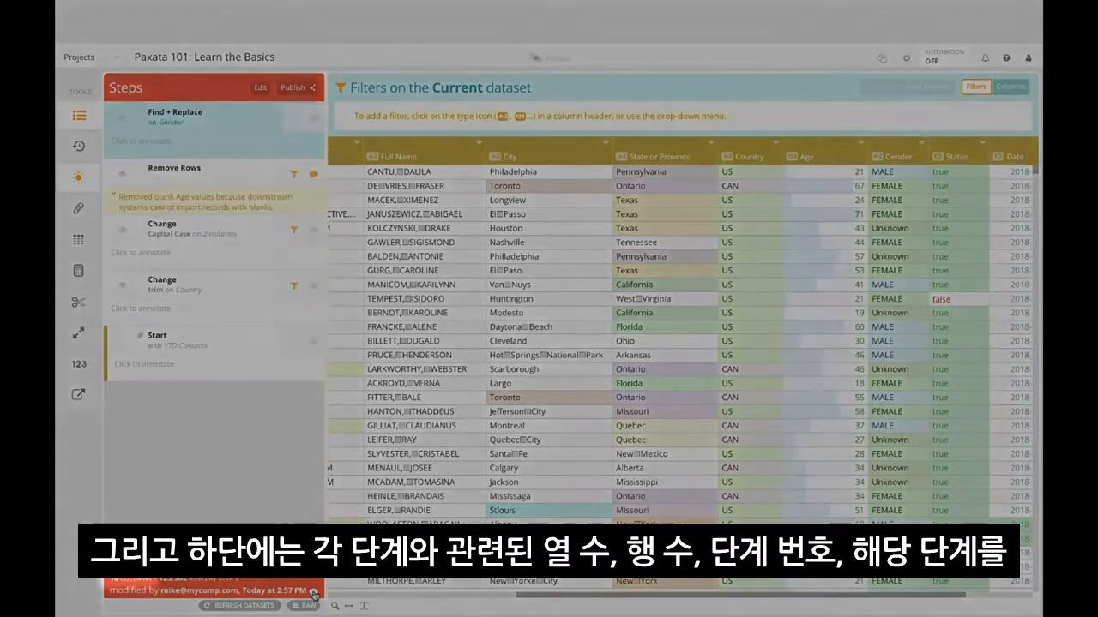
left_click(313, 595)
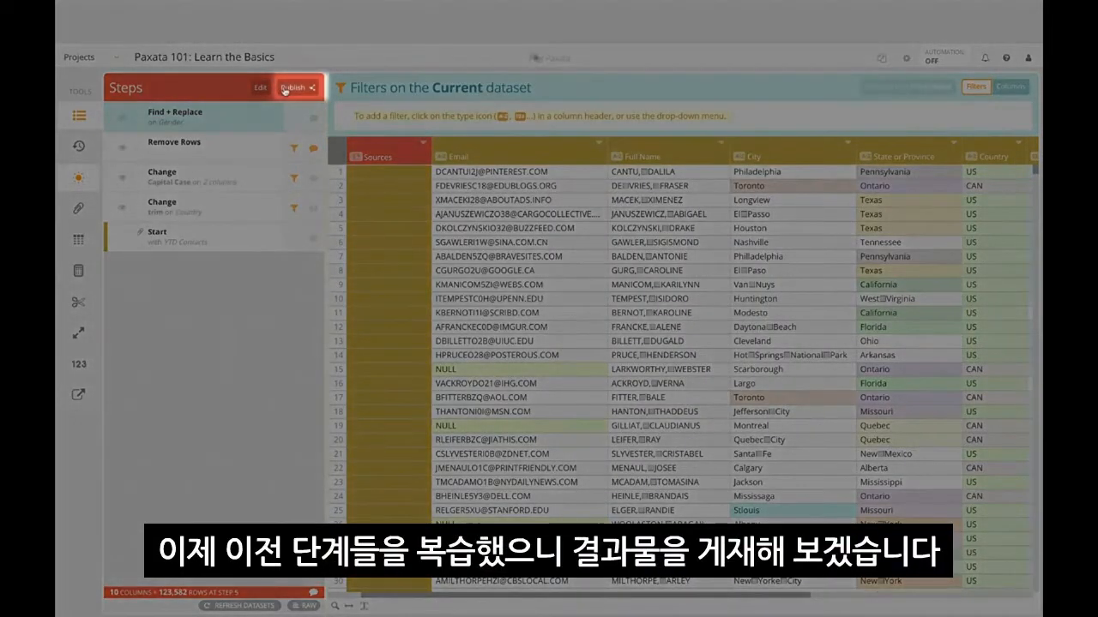
Publish the AnswerSet to the library under the name "Clean YTD Contacts" with the default description.
left_click(285, 88)
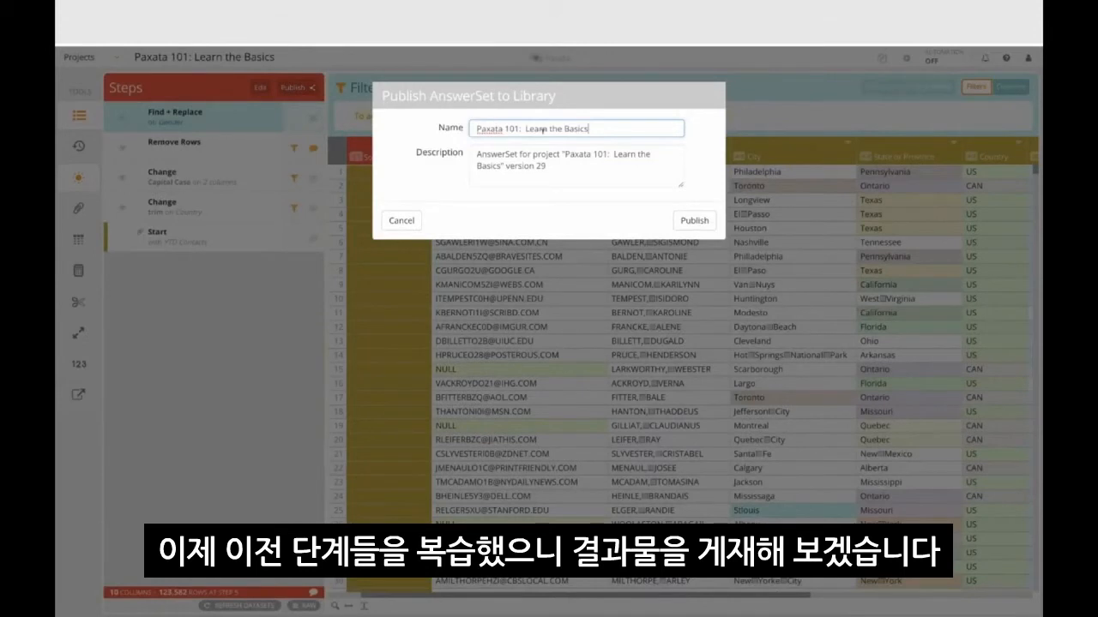
triple_click(574, 127)
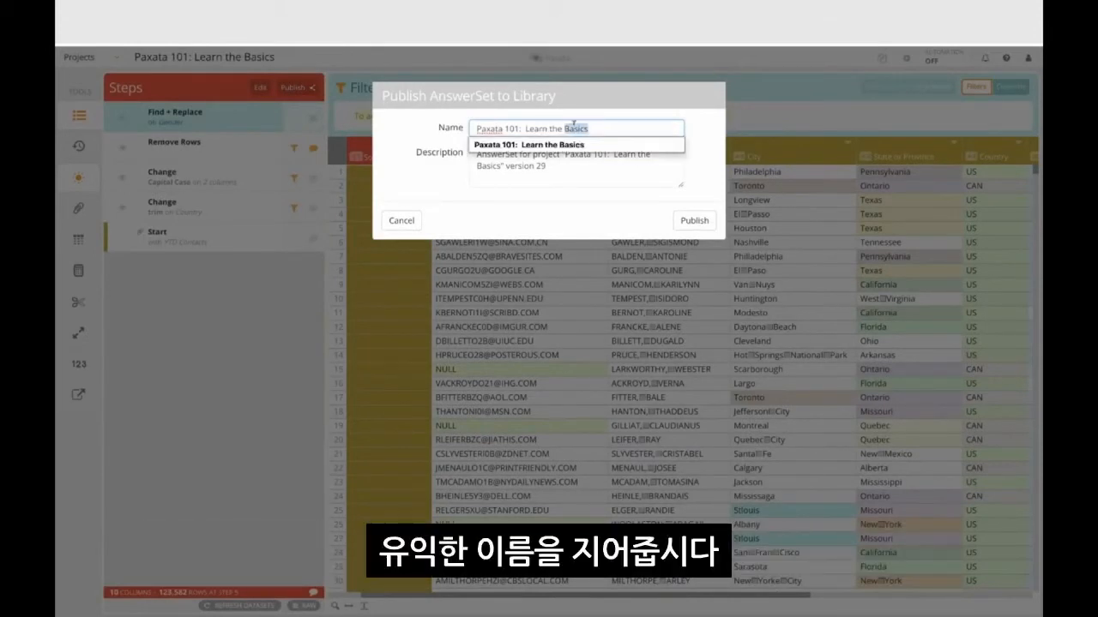
type("Clean")
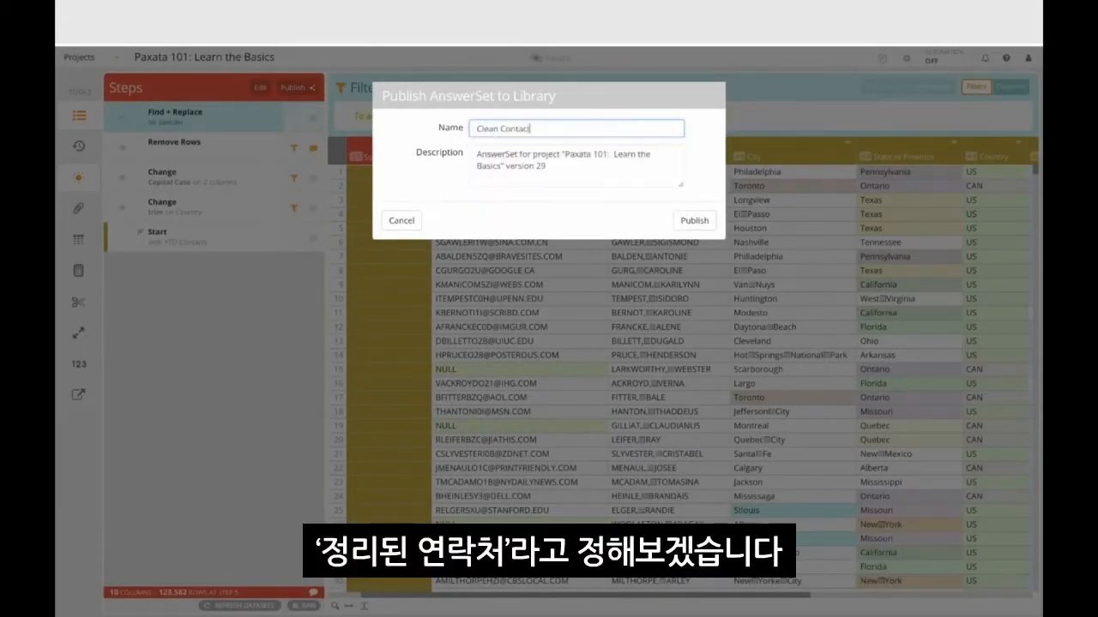
type(" YTD")
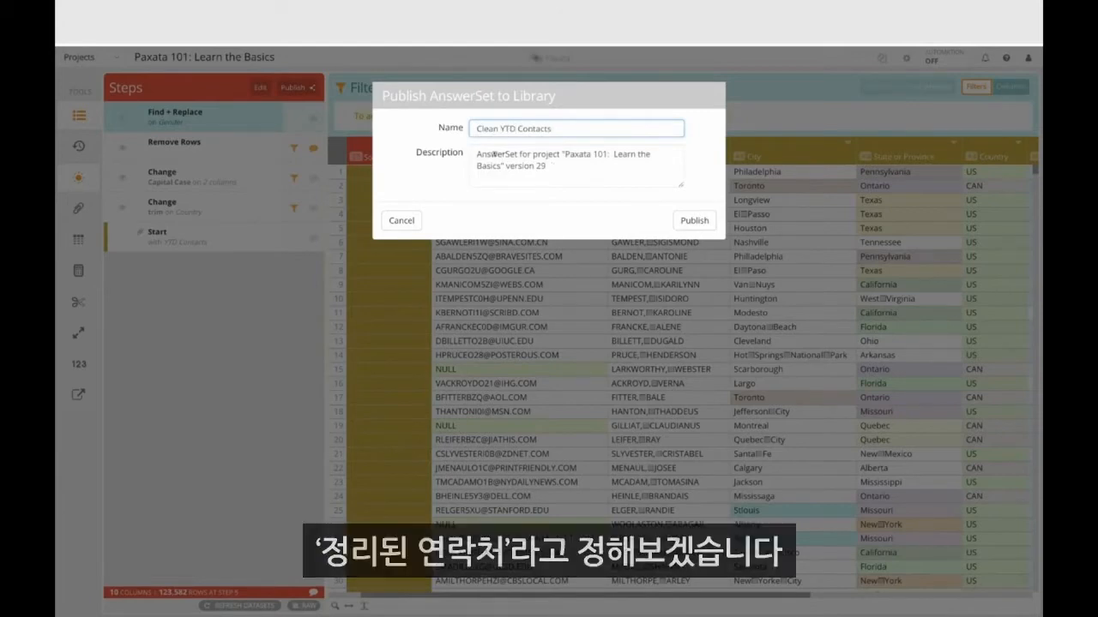
left_click(549, 161)
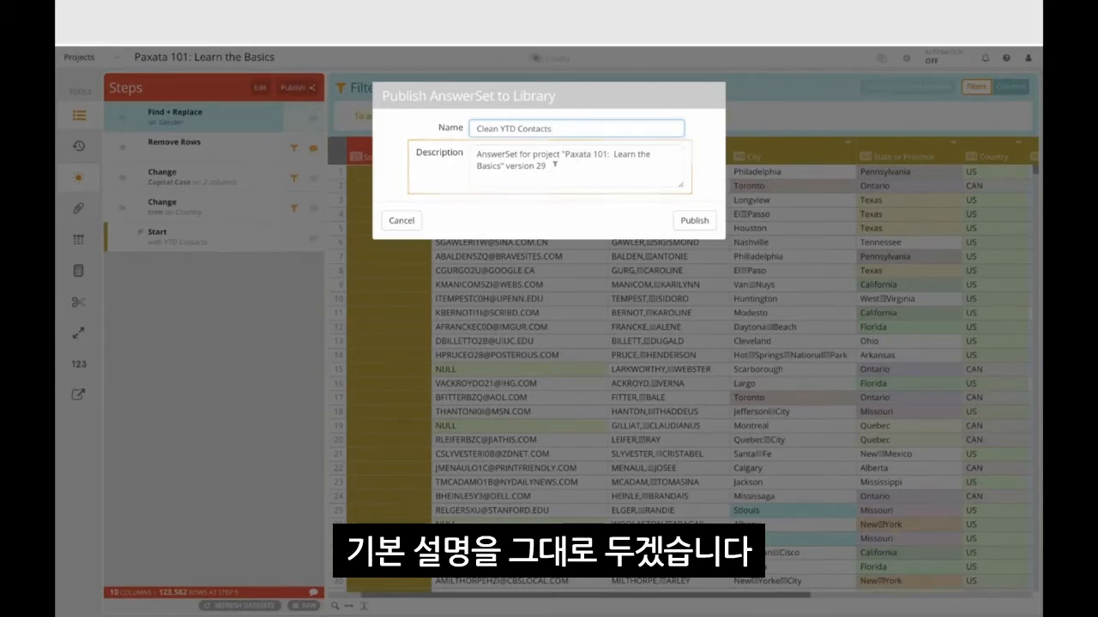
left_click(685, 221)
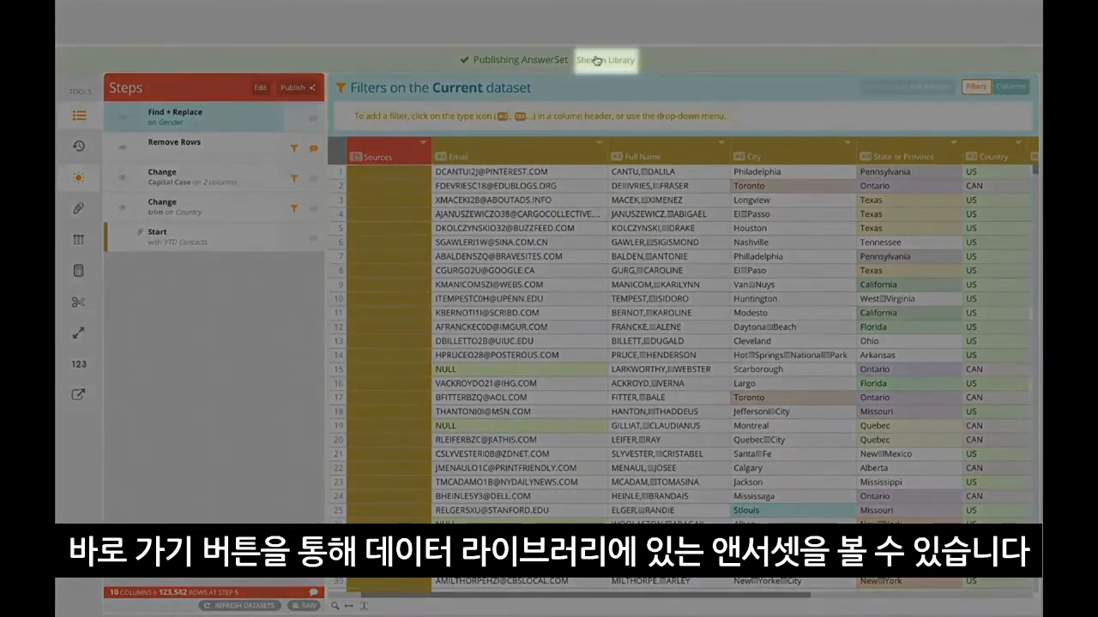
View the published Clean YTD Contacts AnswerSet in the library and inspect its general details and permissions.
left_click(596, 60)
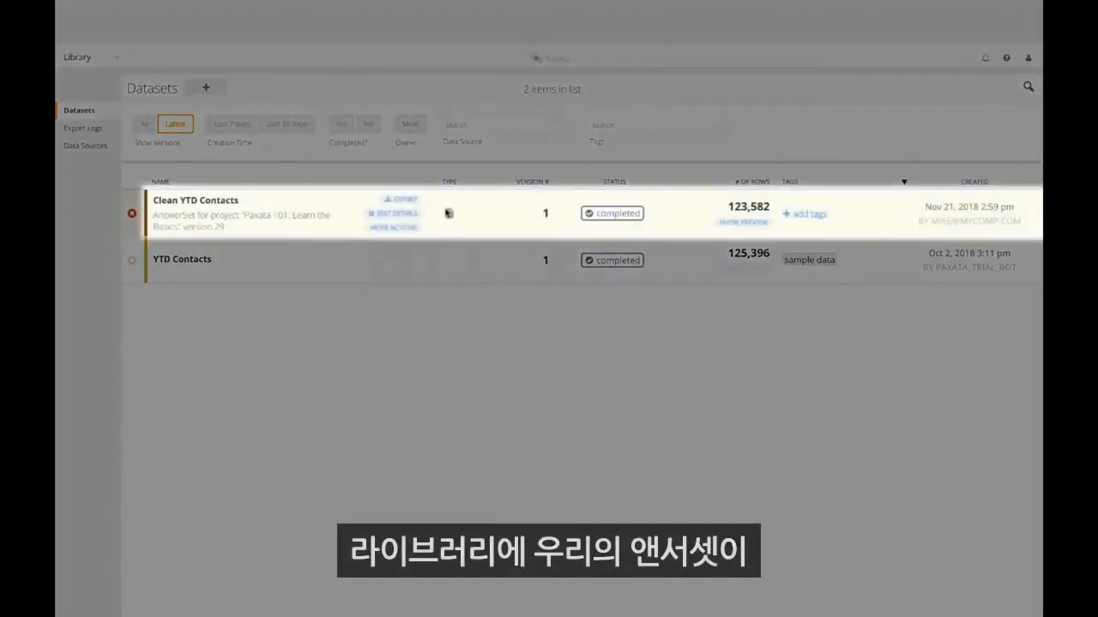
mouse_move(450, 213)
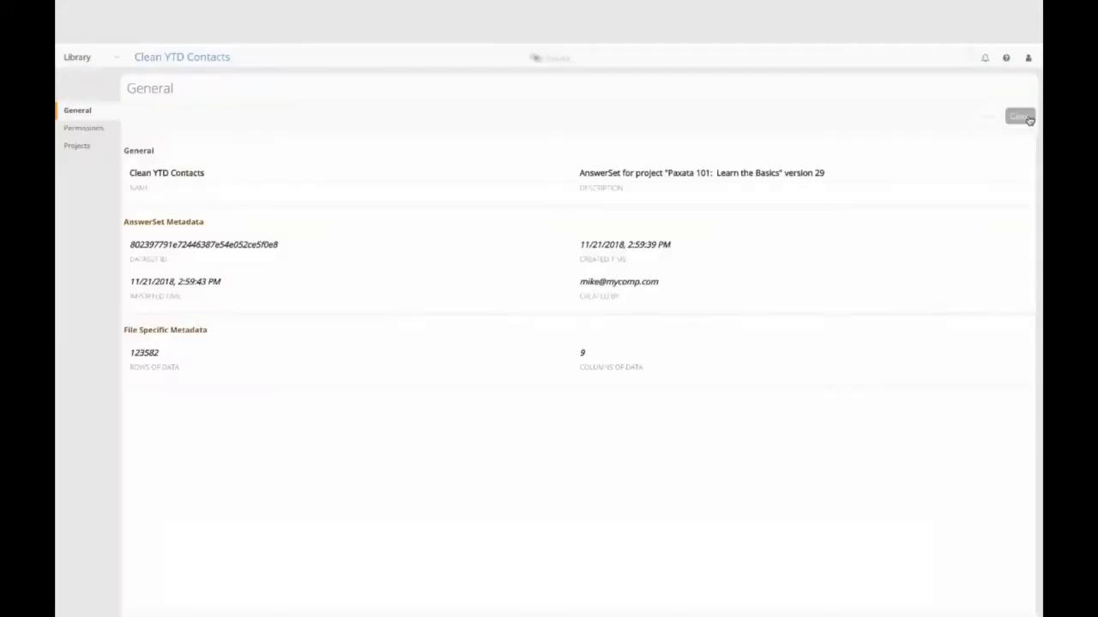
left_click(97, 129)
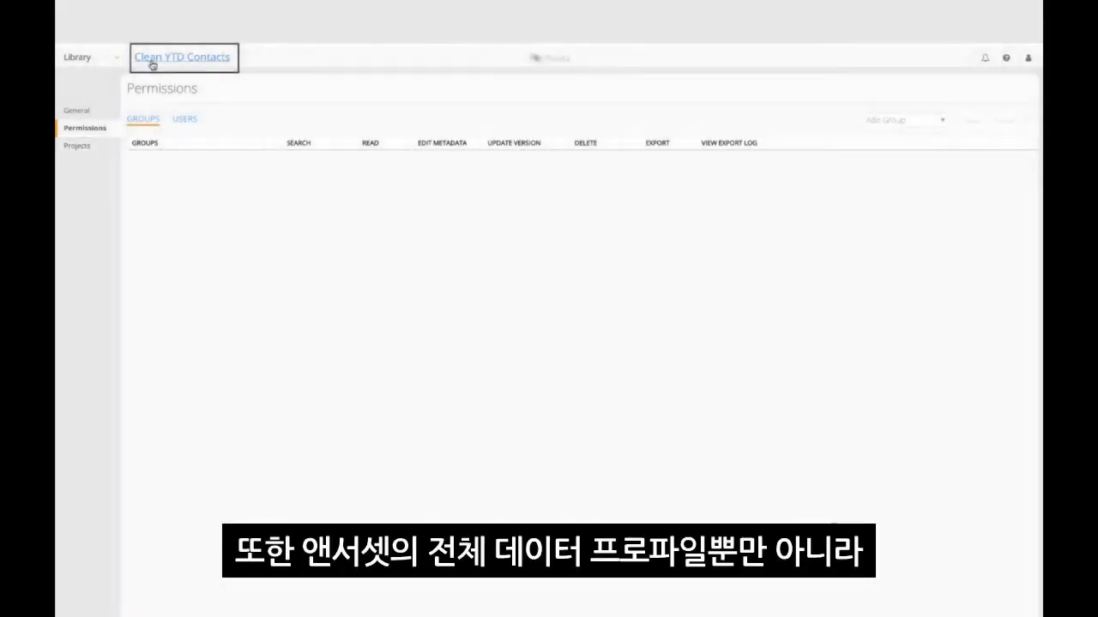
left_click(141, 60)
mouse_move(647, 214)
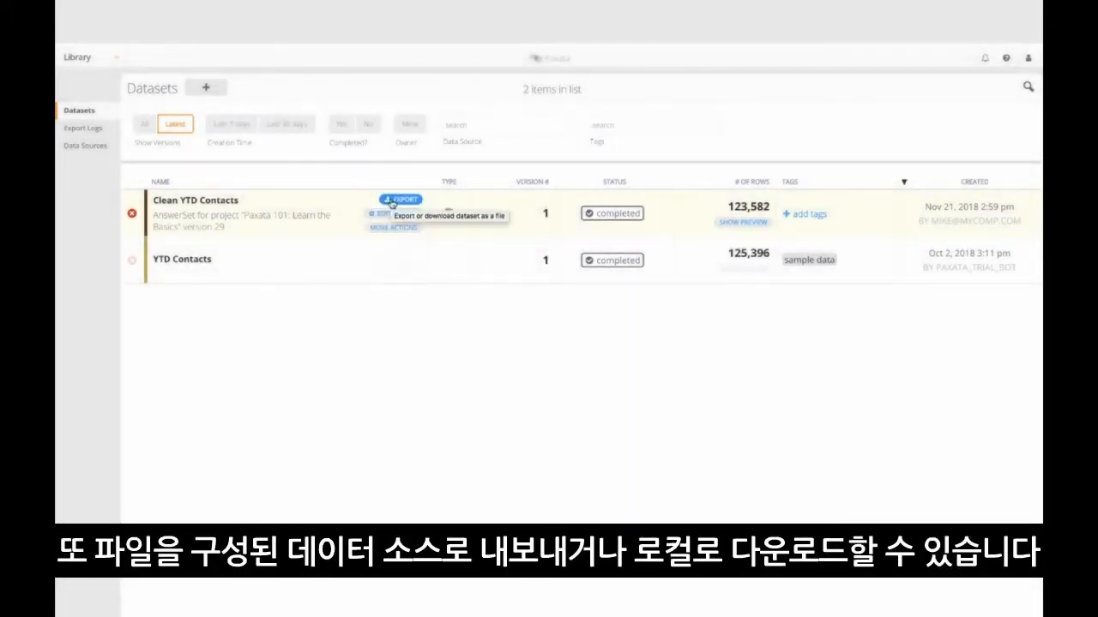
Export the Clean YTD Contacts dataset as a local download in Delimited format, named Clean YTD Contacts.csv.
left_click(392, 202)
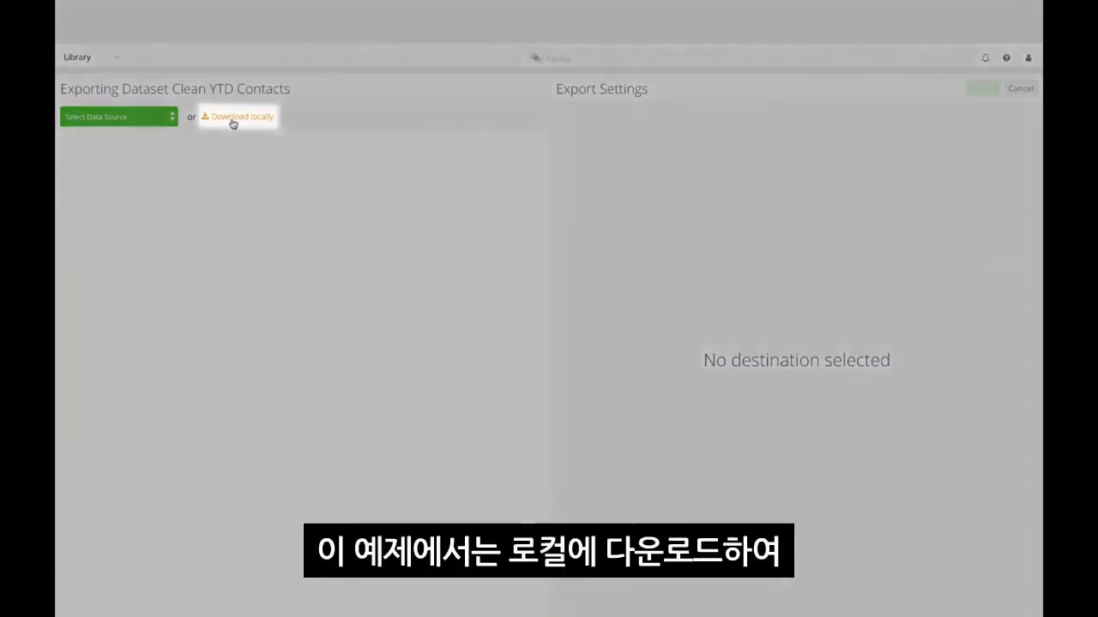
left_click(232, 120)
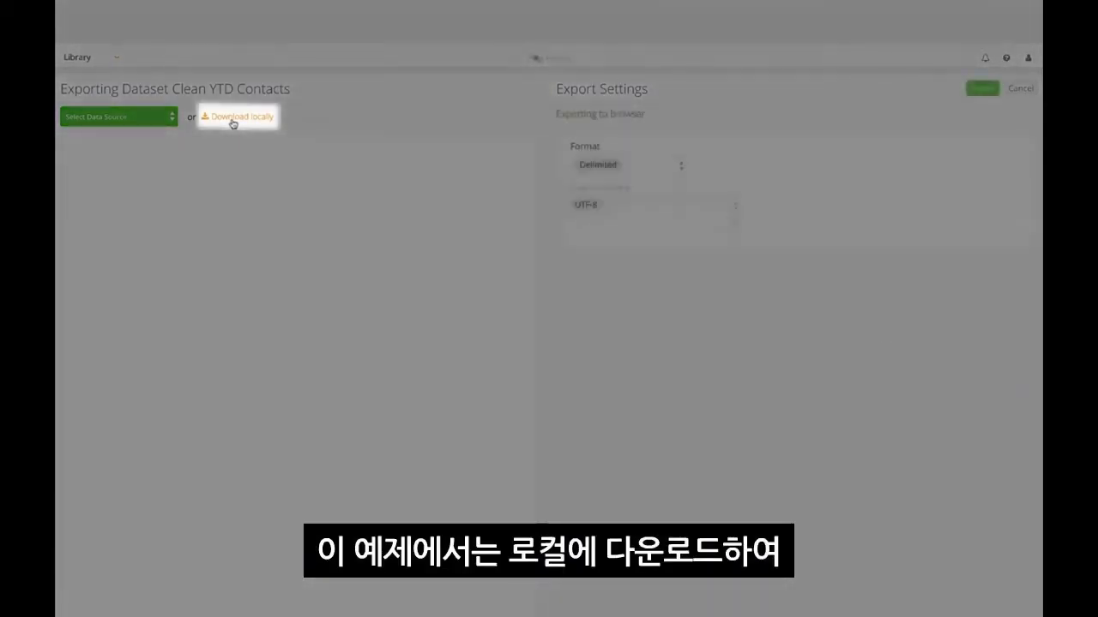
left_click(671, 168)
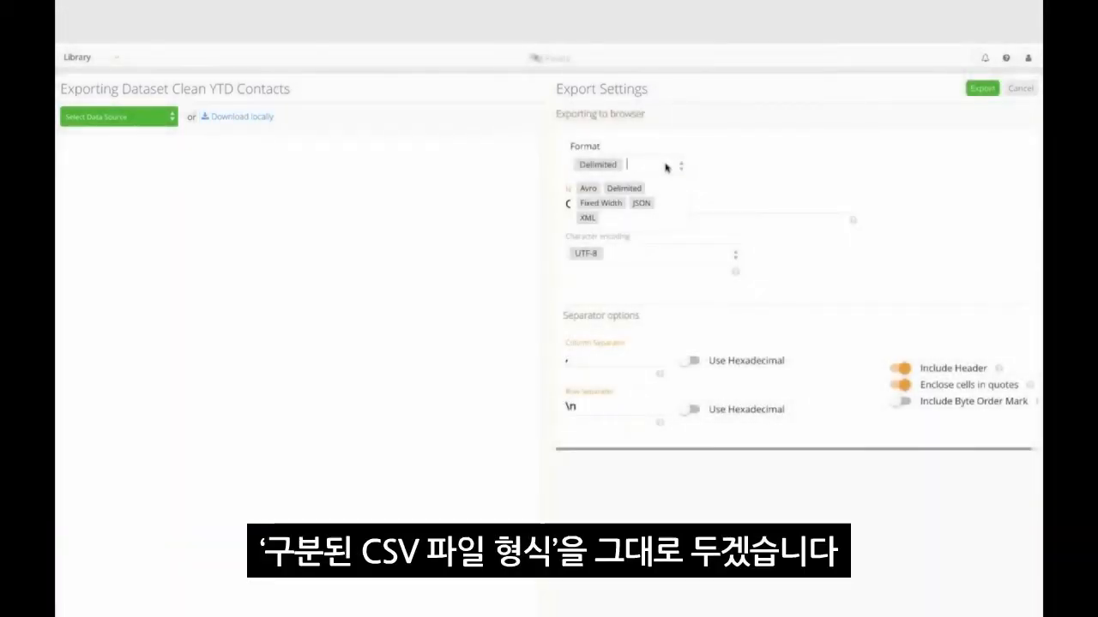
left_click(776, 166)
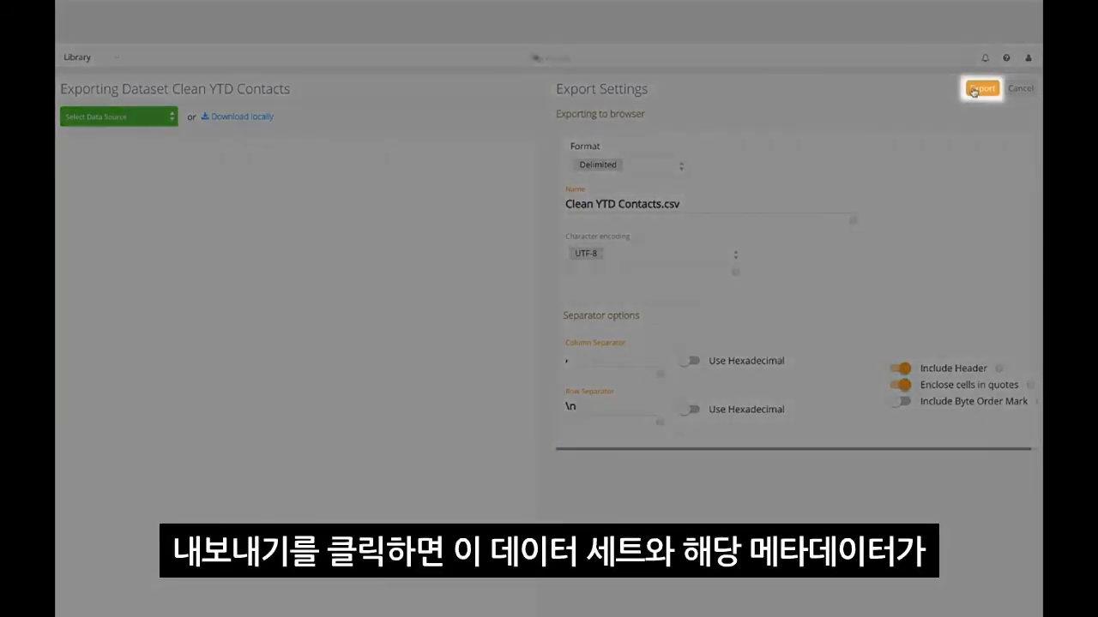
left_click(981, 89)
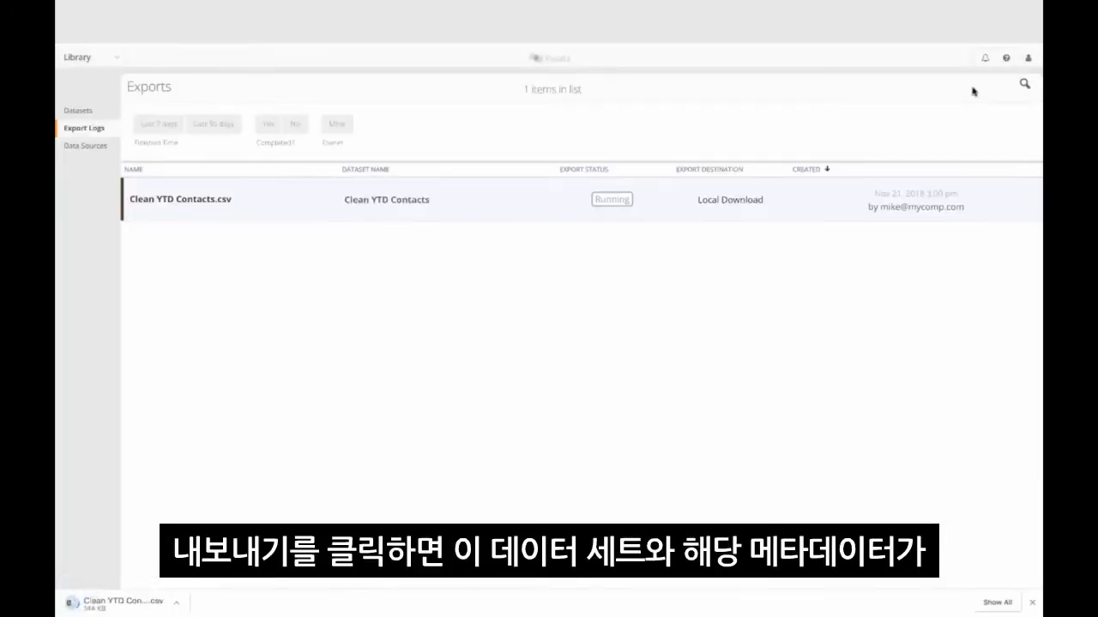